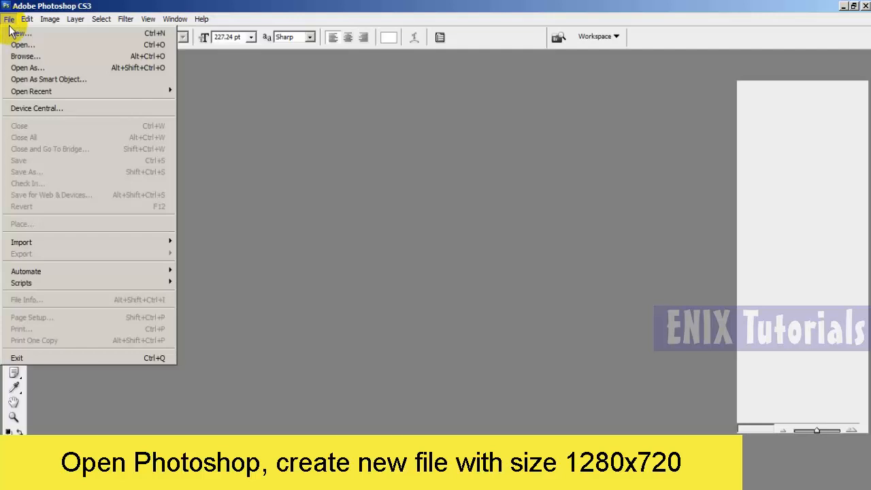
# - Create a new document from the Film & Video preset at HDV/HDTV 720p/29.97, 1280 x 720 pixels
pyautogui.click(16, 32)
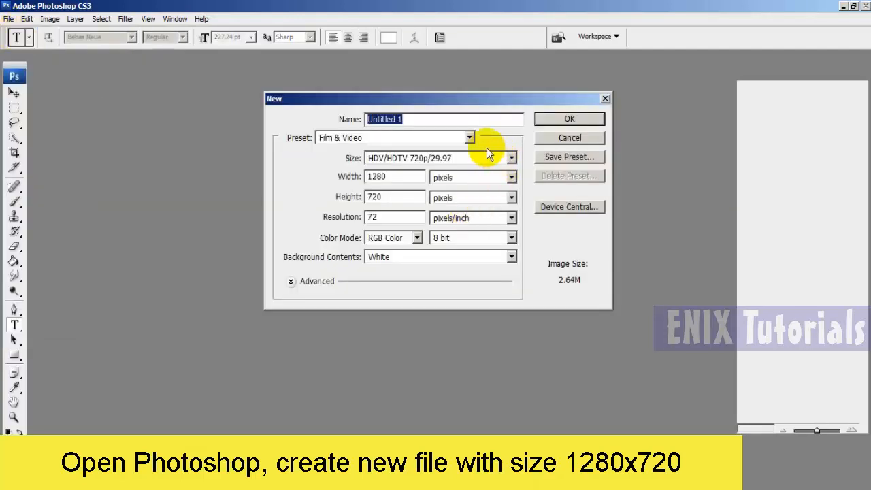
pyautogui.click(420, 137)
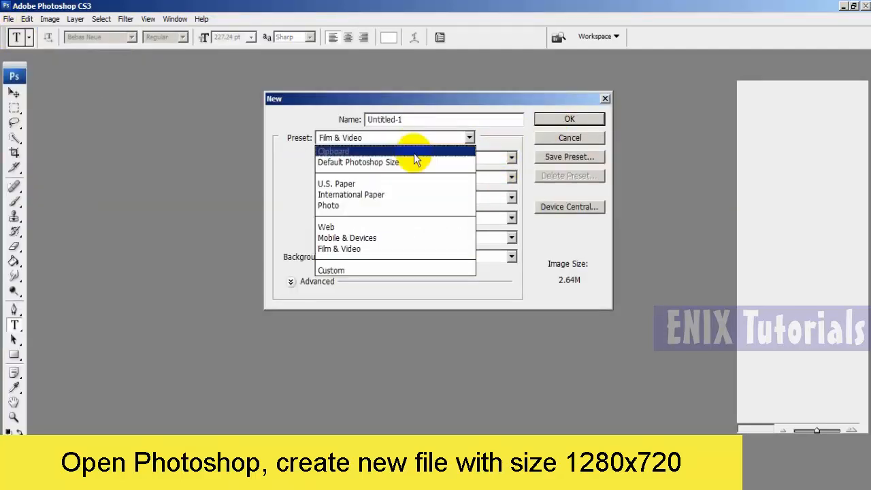
pyautogui.click(390, 249)
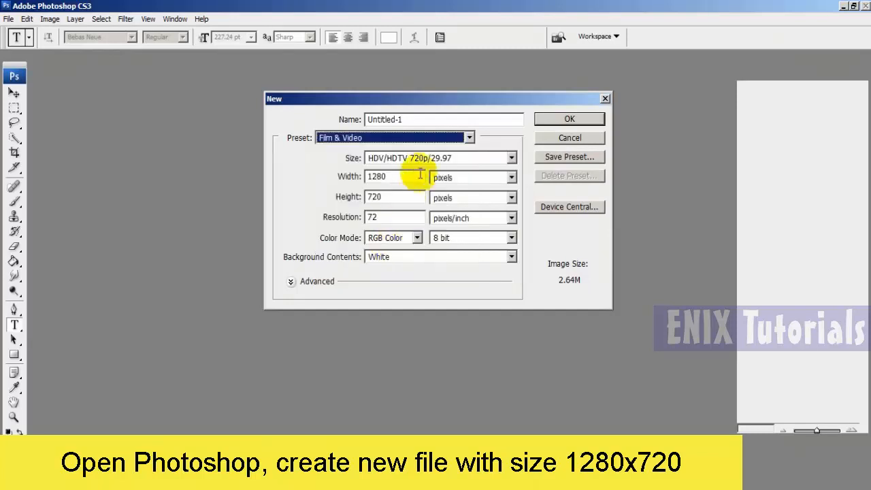
pyautogui.click(510, 158)
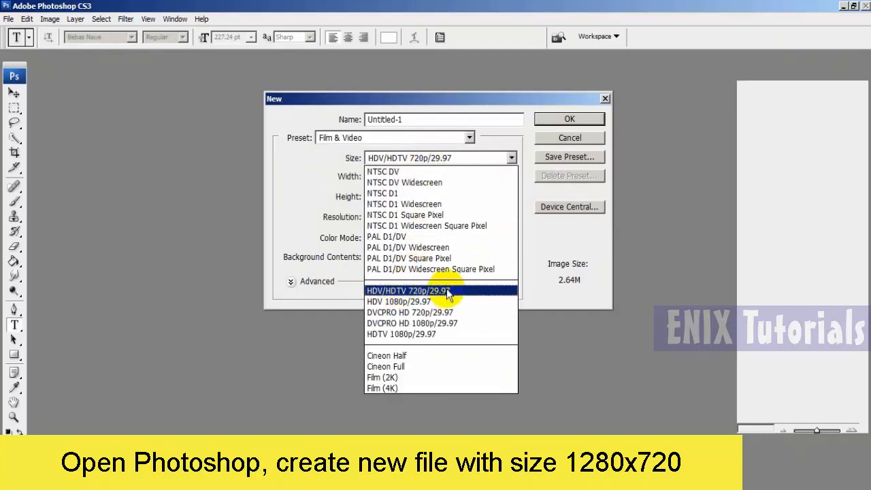
pyautogui.click(448, 293)
pyautogui.click(569, 118)
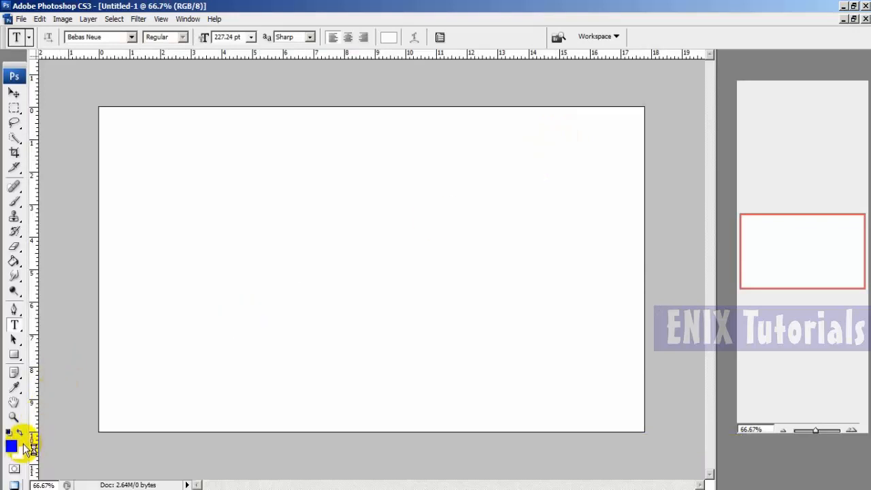
# - Set the foreground color to white
pyautogui.click(11, 441)
pyautogui.moveTo(369, 265); pyautogui.dragTo(229, 197)
pyautogui.click(544, 224)
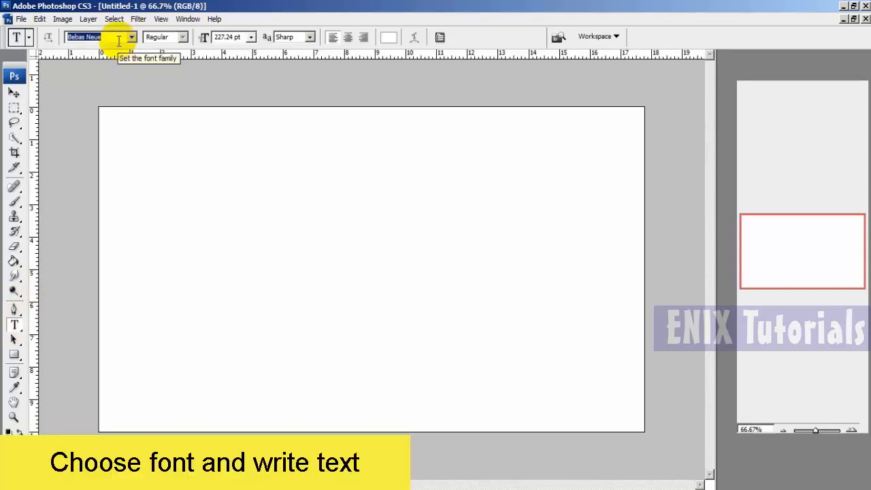
# - Start a text line in the Bebas Neue font on the left part of the canvas with black text color
pyautogui.write('Be')
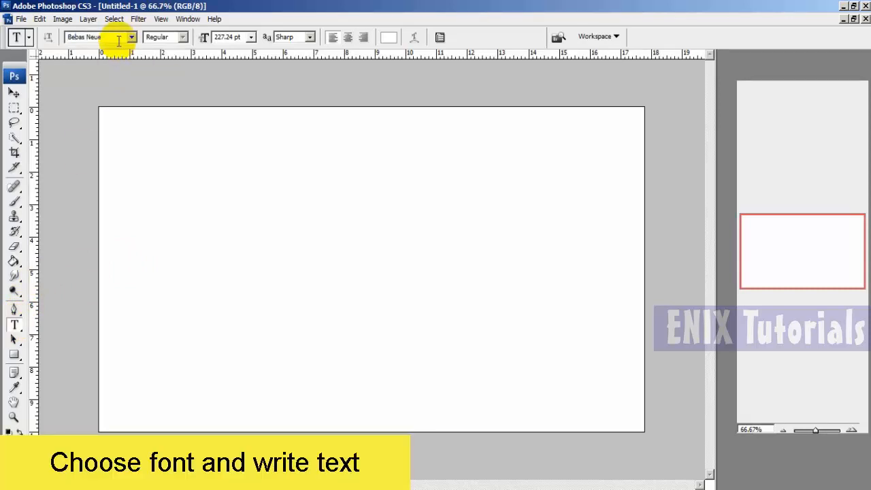
pyautogui.click(179, 232)
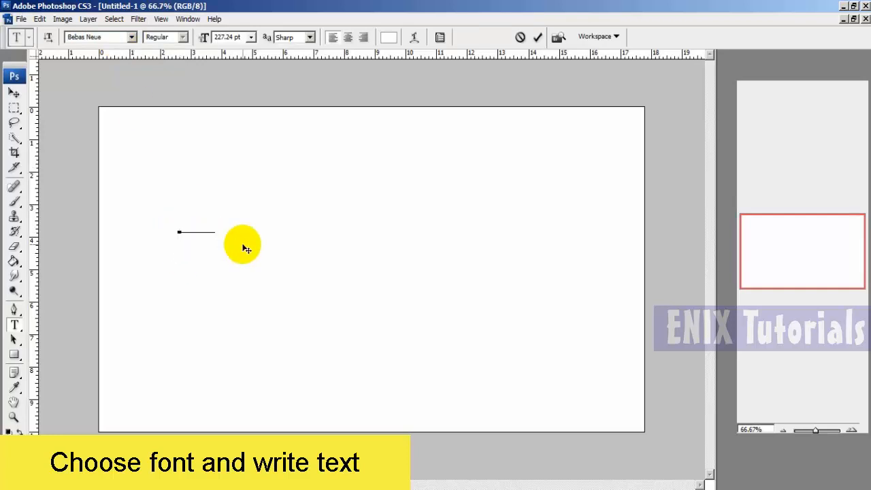
pyautogui.click(388, 38)
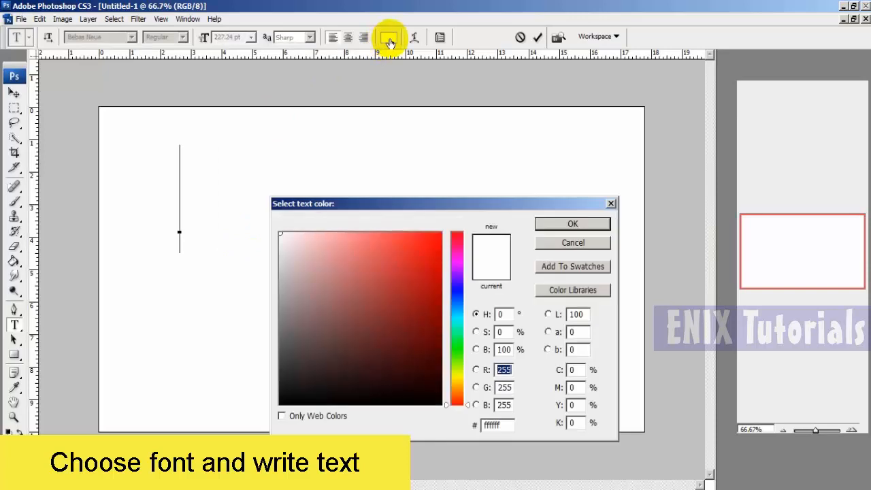
pyautogui.moveTo(385, 270); pyautogui.dragTo(437, 433)
pyautogui.click(566, 226)
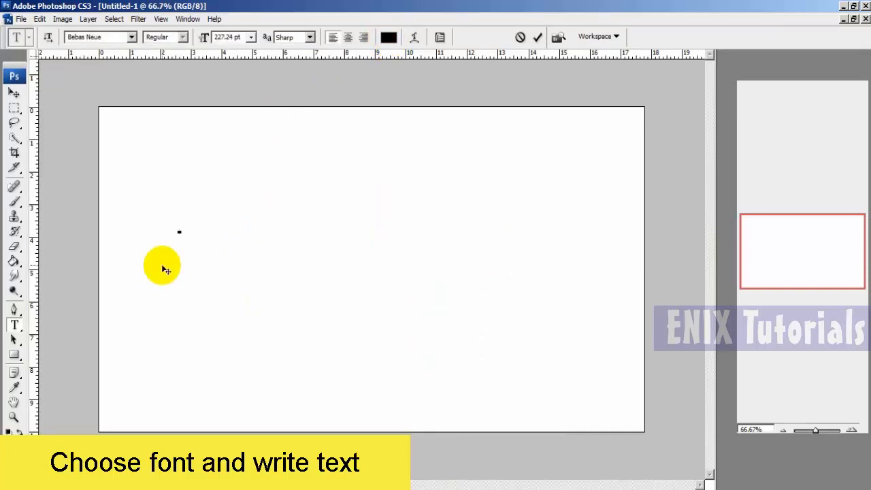
# - Enter ENIX TUTORIALS as the text and commit it
pyautogui.write('E')
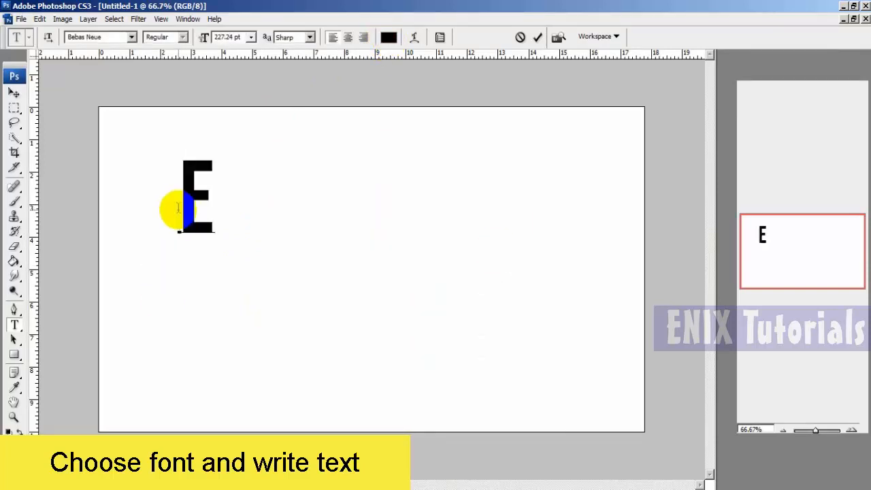
pyautogui.write('NIX TUTORIALS')
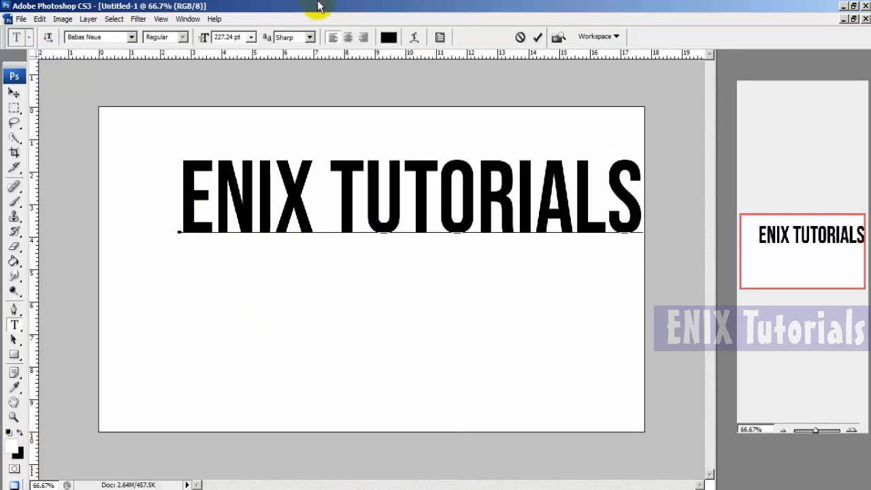
pyautogui.click(536, 36)
# - Center the ENIX TUTORIALS text on the canvas and scale it to about 108% width and 124% height
pyautogui.press('v')
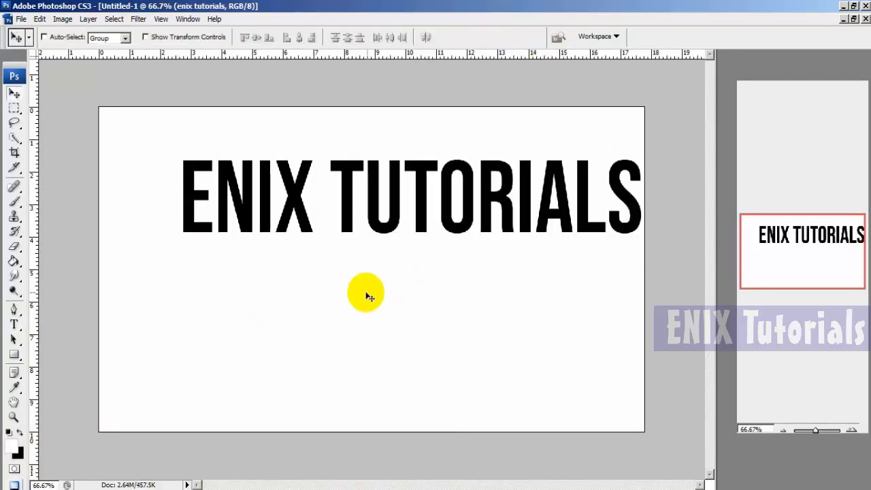
pyautogui.moveTo(367, 229); pyautogui.dragTo(327, 272)
pyautogui.hotkey('ctrl', 't')
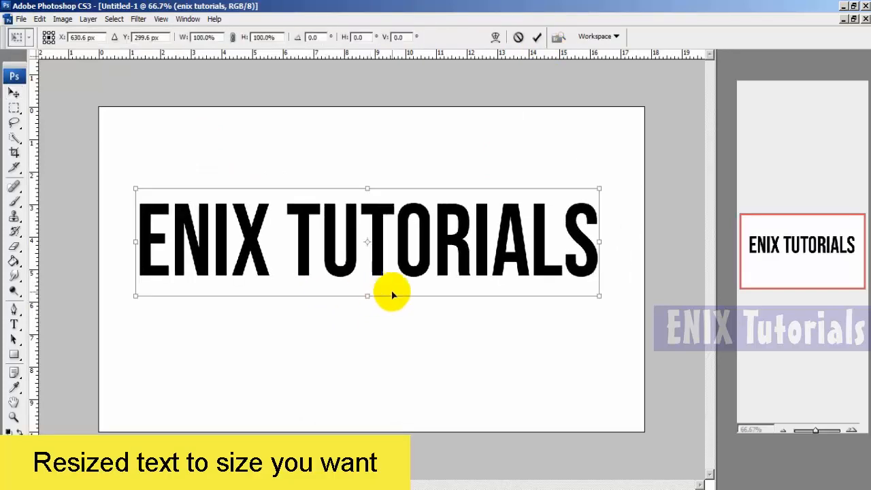
pyautogui.moveTo(367, 296); pyautogui.dragTo(367, 364)
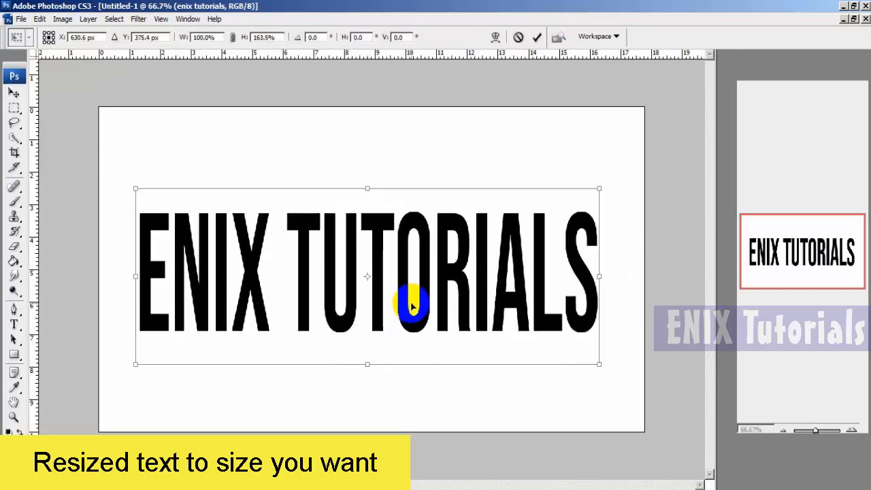
pyautogui.moveTo(410, 306); pyautogui.dragTo(397, 301)
pyautogui.moveTo(589, 273); pyautogui.dragTo(621, 274)
pyautogui.moveTo(372, 184); pyautogui.dragTo(371, 227)
pyautogui.moveTo(354, 273); pyautogui.dragTo(357, 251)
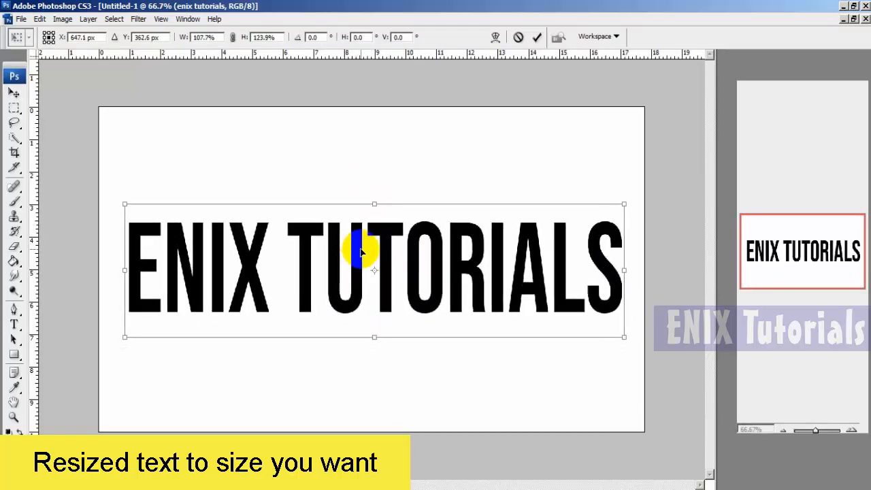
pyautogui.click(538, 37)
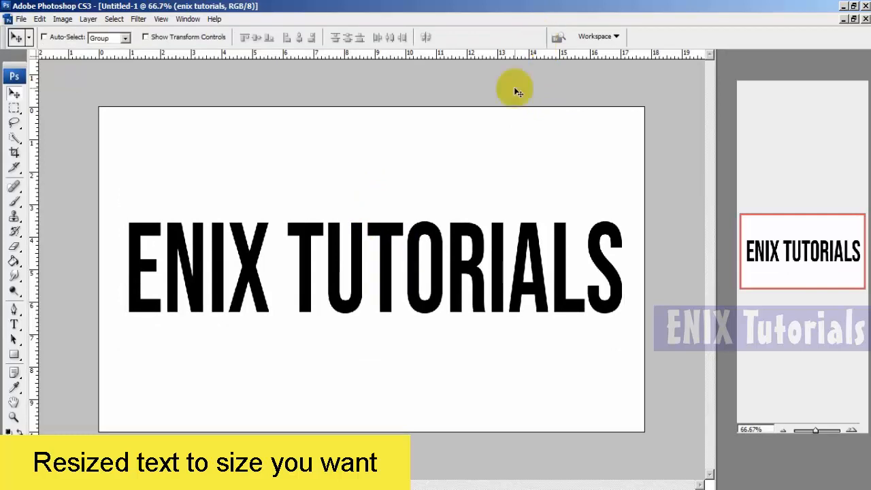
# - Save a JPEG copy of the image to the Desktop as pic1 with the default JPEG options
pyautogui.click(21, 18)
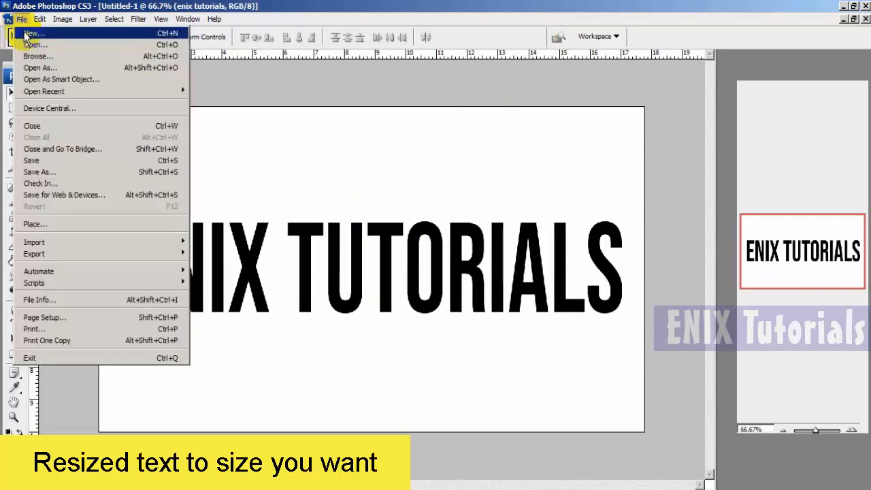
pyautogui.click(41, 171)
pyautogui.click(399, 296)
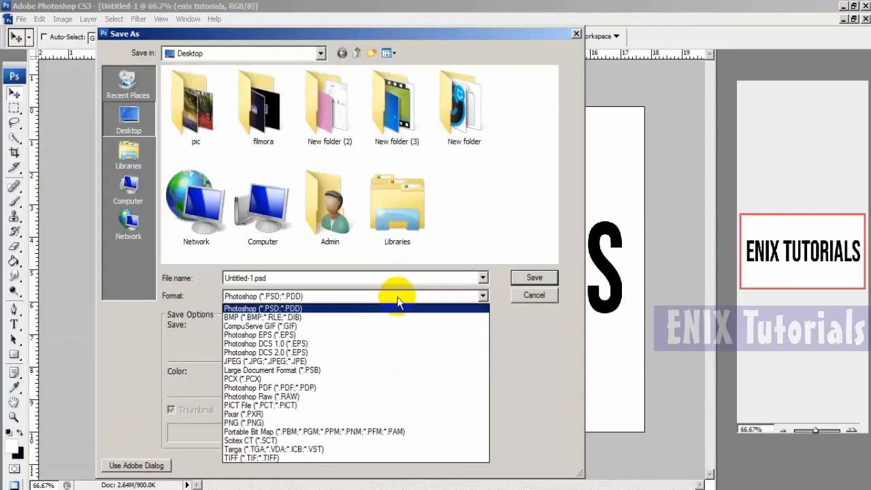
pyautogui.click(343, 351)
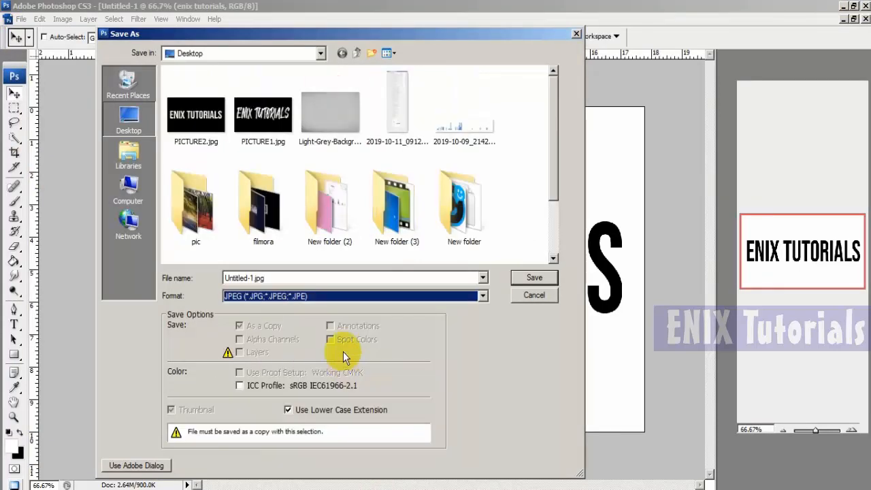
pyautogui.doubleClick(295, 278)
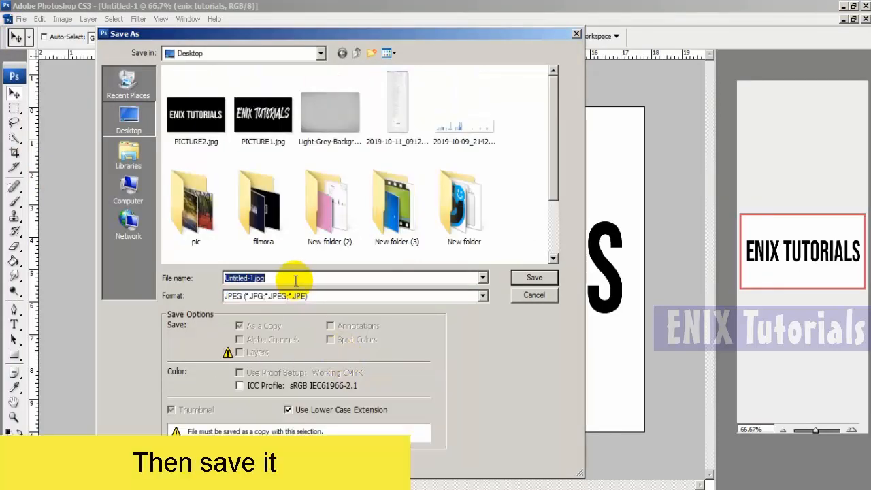
pyautogui.write('pic')
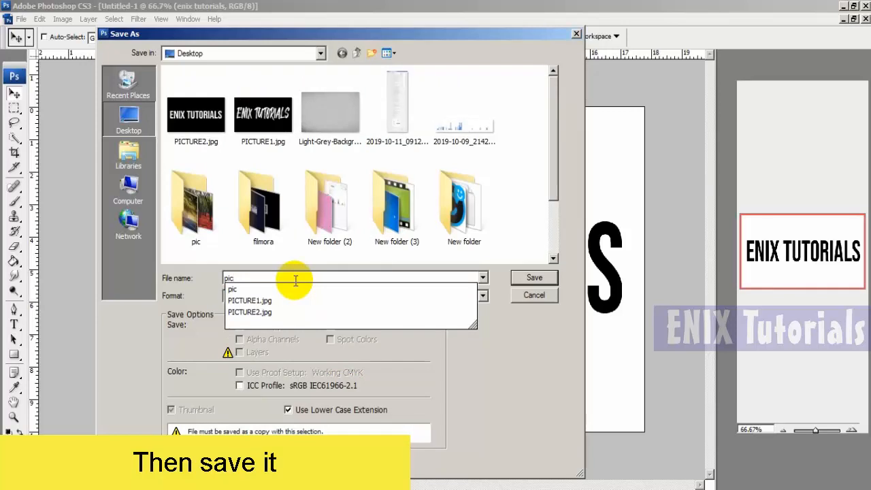
pyautogui.write('1')
pyautogui.press('Return')
pyautogui.press('Return')
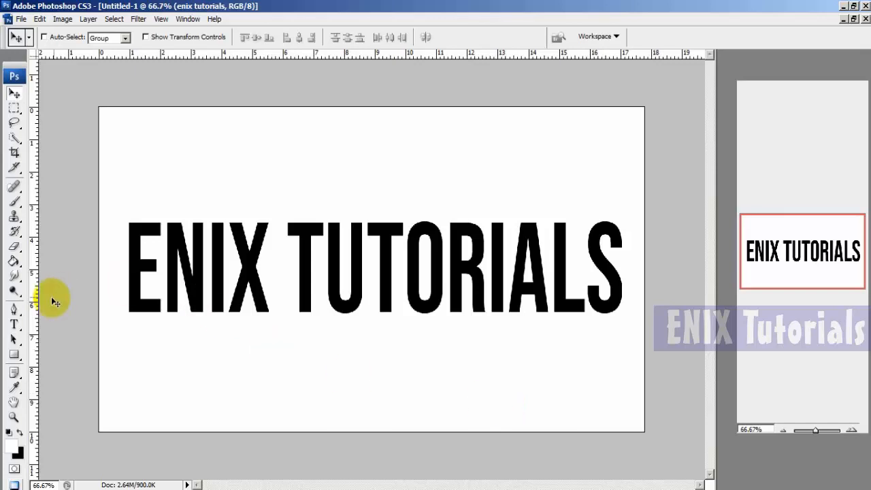
# - Change the font of the whole ENIX TUTORIALS text to Hey August
pyautogui.click(13, 325)
pyautogui.moveTo(125, 256); pyautogui.dragTo(609, 258)
pyautogui.click(99, 36)
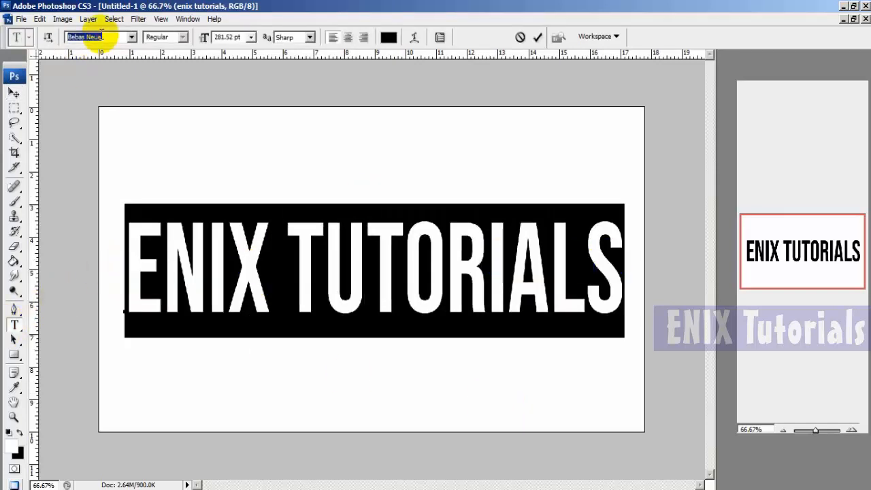
pyautogui.write('Hey')
pyautogui.press('Return')
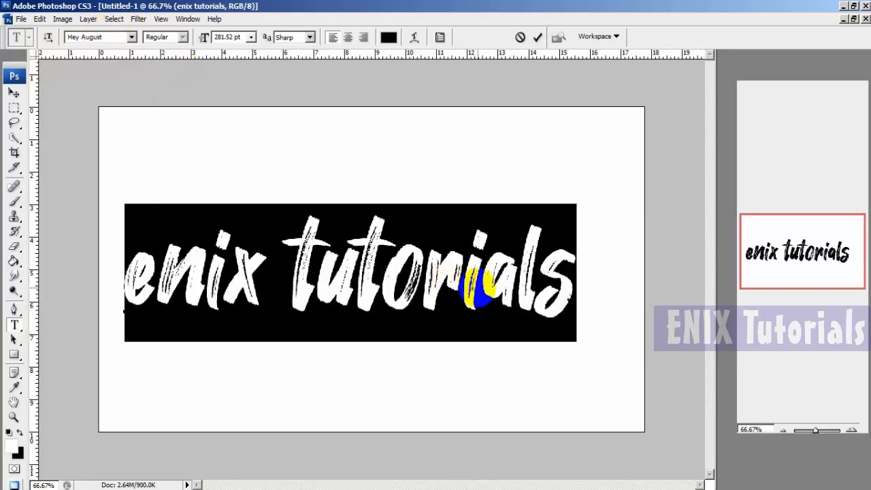
# - Replace the lowercase wording with ENIX TUTORIALS in capital letters and commit the text
pyautogui.click(489, 284)
pyautogui.moveTo(575, 279); pyautogui.dragTo(125, 277)
pyautogui.write('E')
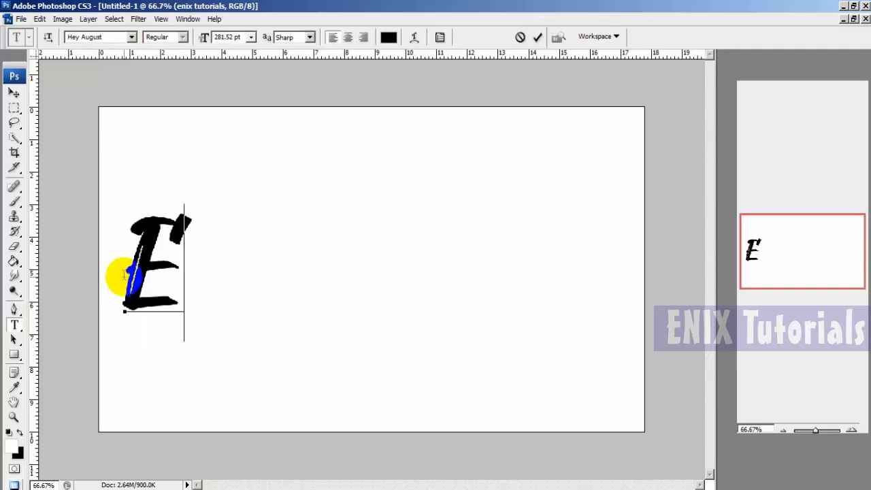
pyautogui.write('NIX TUTORIA')
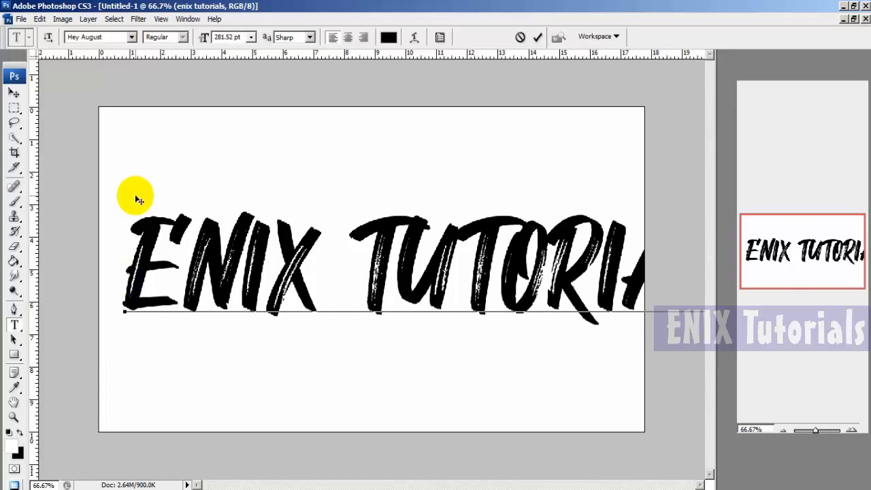
pyautogui.click(538, 37)
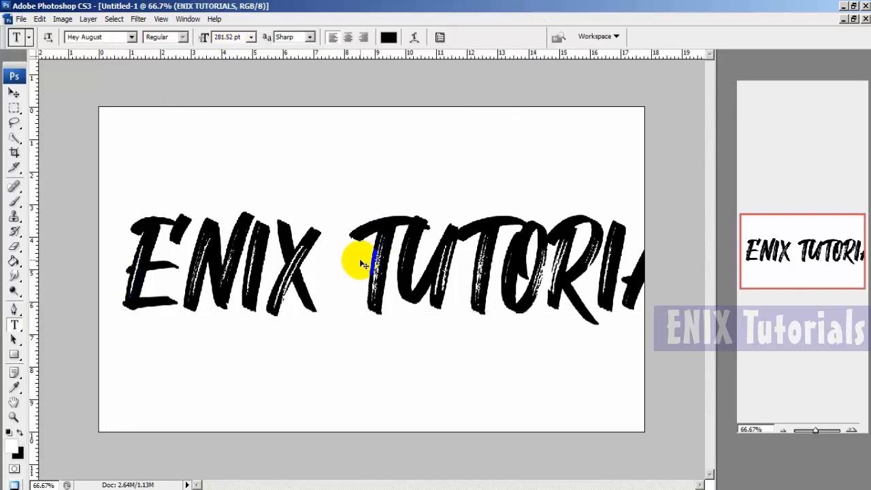
# - Reduce the font size of the whole ENIX TUTORIALS text to 72 pt
pyautogui.click(292, 269)
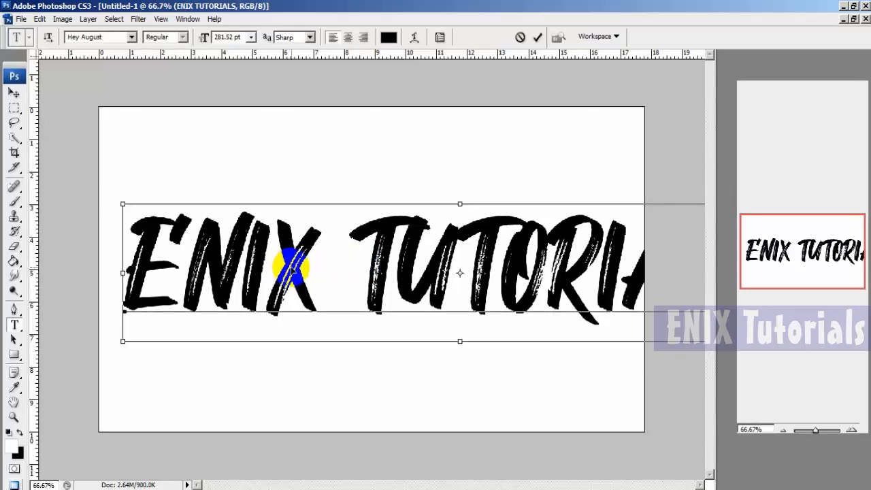
pyautogui.tripleClick(292, 269)
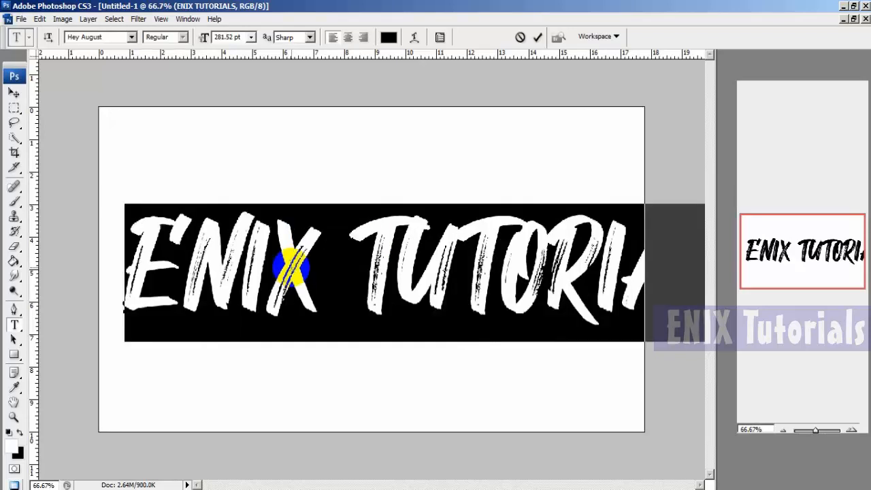
pyautogui.click(250, 38)
pyautogui.click(239, 203)
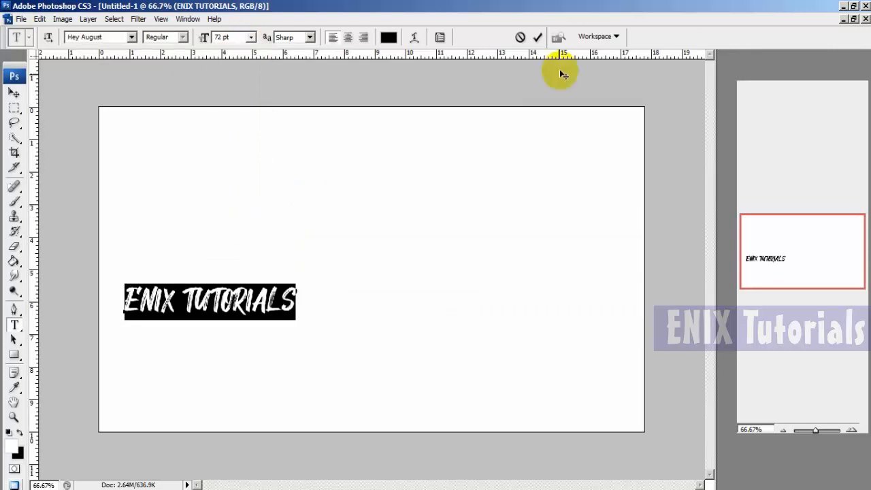
pyautogui.click(538, 37)
# - Free-transform the ENIX TUTORIALS text to about 294% width and 487% height so it spans the middle of the canvas
pyautogui.hotkey('ctrl', 't')
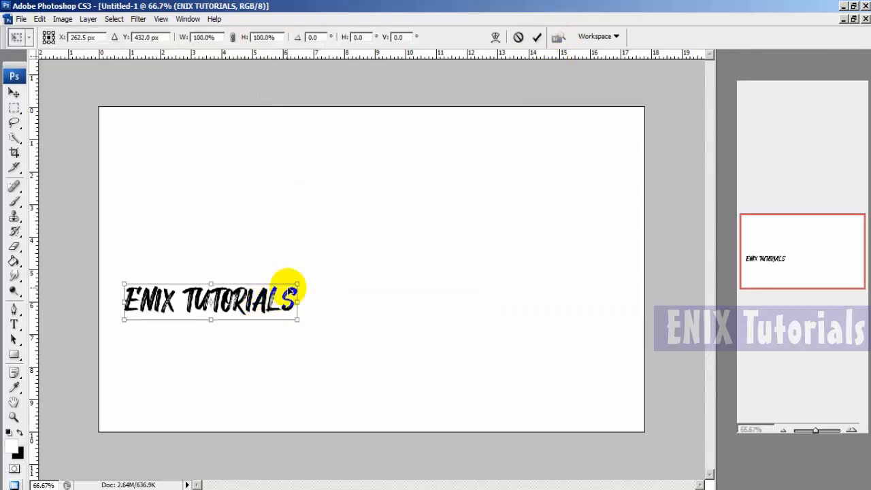
pyautogui.moveTo(296, 280); pyautogui.dragTo(590, 173)
pyautogui.moveTo(512, 250); pyautogui.dragTo(510, 239)
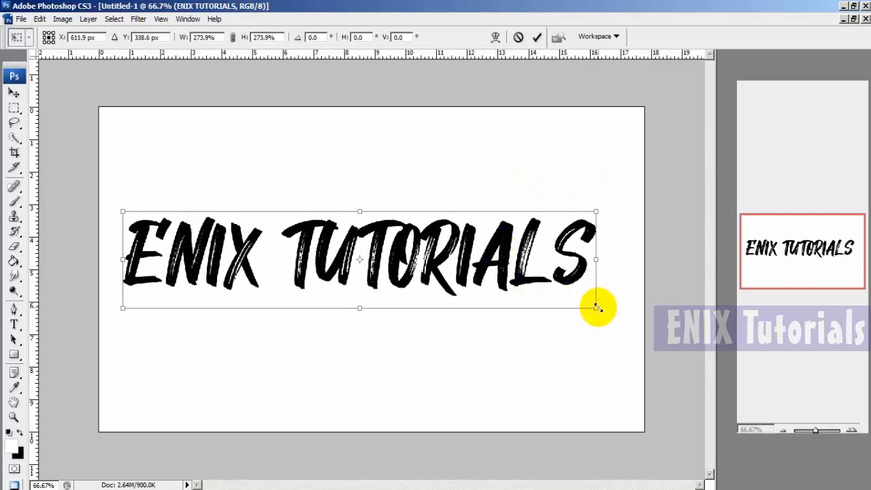
pyautogui.moveTo(596, 309); pyautogui.dragTo(631, 371)
pyautogui.moveTo(486, 321); pyautogui.dragTo(483, 296)
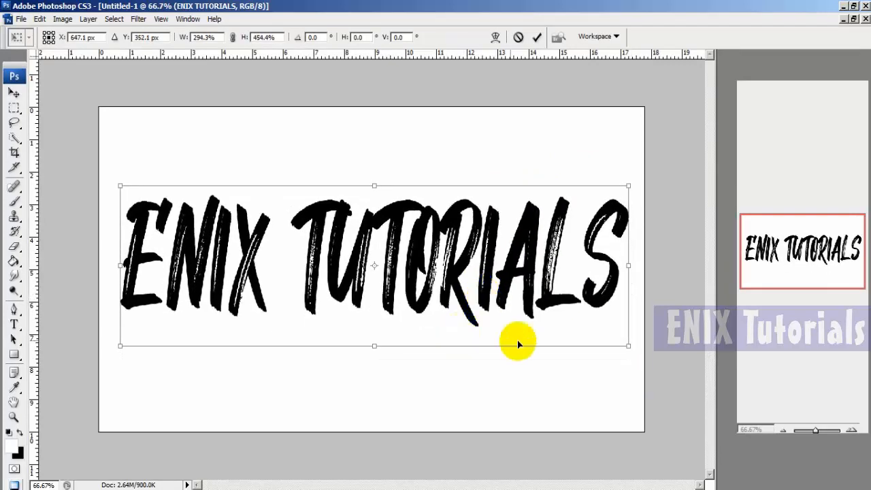
pyautogui.moveTo(374, 348); pyautogui.dragTo(373, 355)
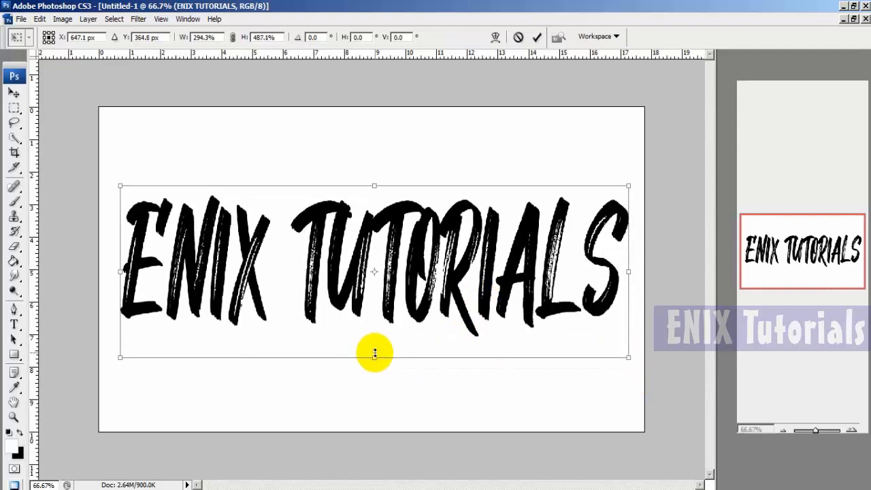
pyautogui.click(536, 37)
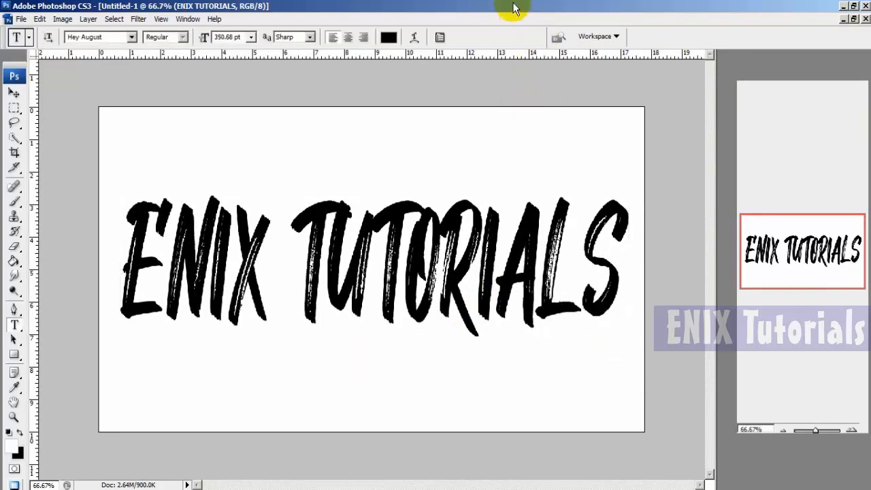
# - Save a JPEG copy of the image to the Desktop as PIC2 with the default JPEG options, then close Photoshop
pyautogui.click(21, 19)
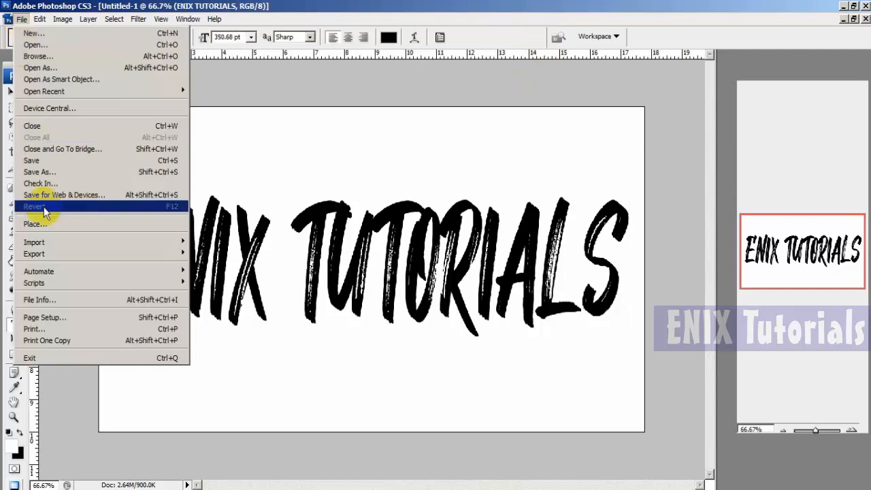
pyautogui.click(80, 178)
pyautogui.click(307, 296)
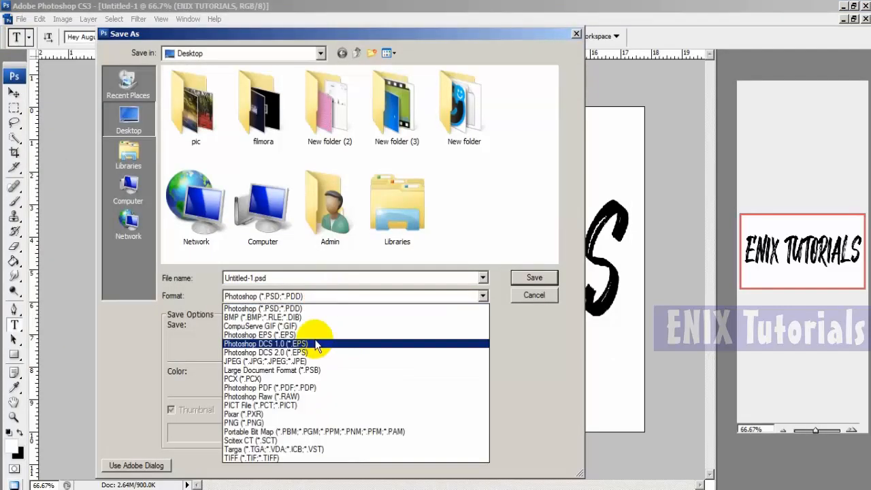
pyautogui.click(303, 362)
pyautogui.click(317, 278)
pyautogui.write('PIC2')
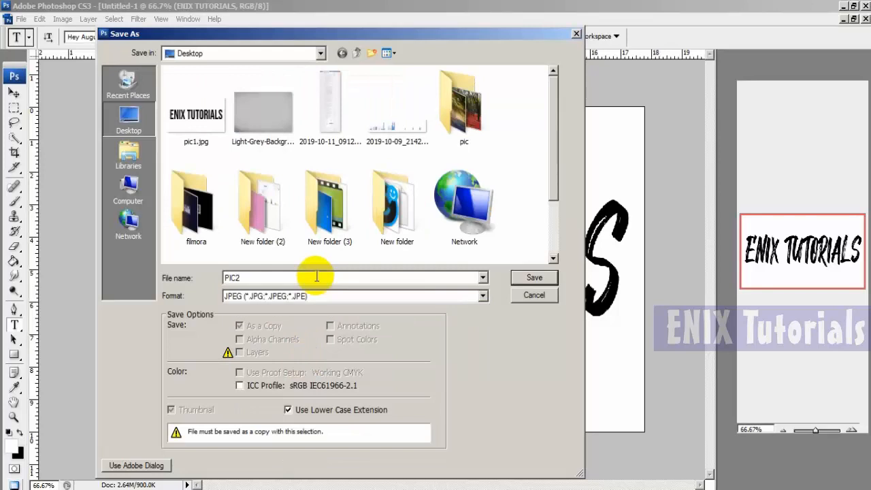
pyautogui.press('Return')
pyautogui.press('Return')
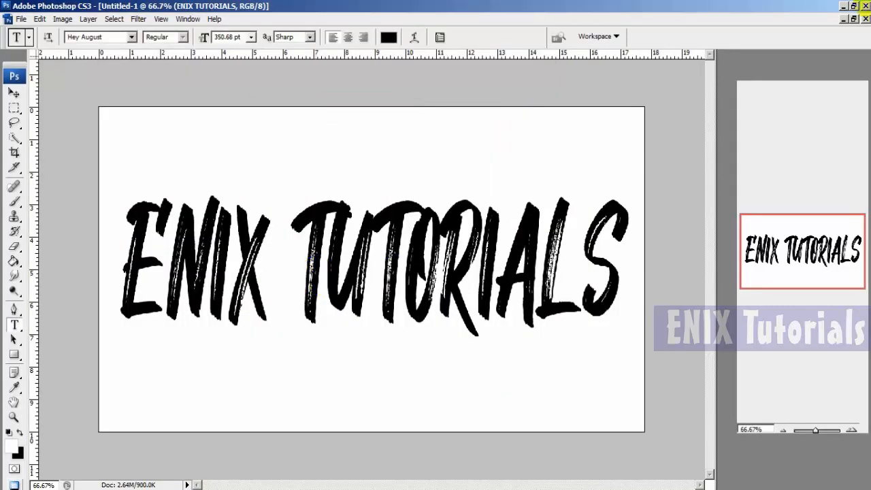
pyautogui.click(865, 5)
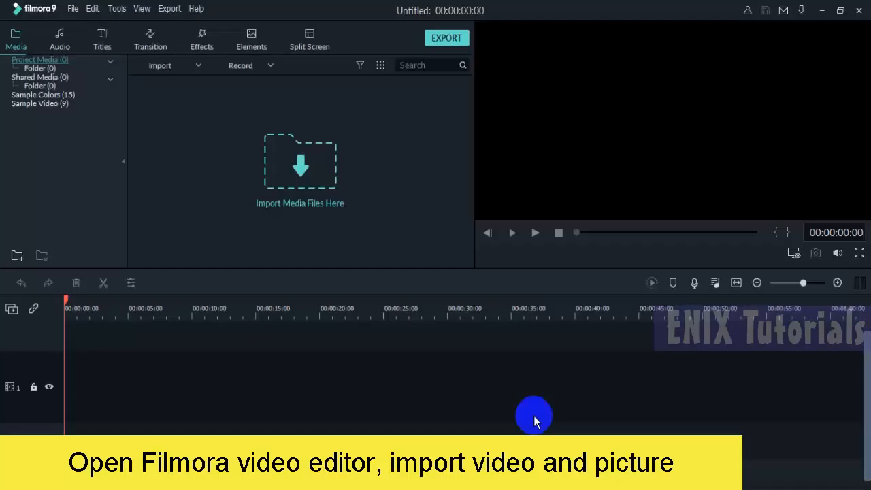
# - Import the video Cliff - 22619.mp4 from the Downloads folder into the Filmora project media
pyautogui.click(321, 216)
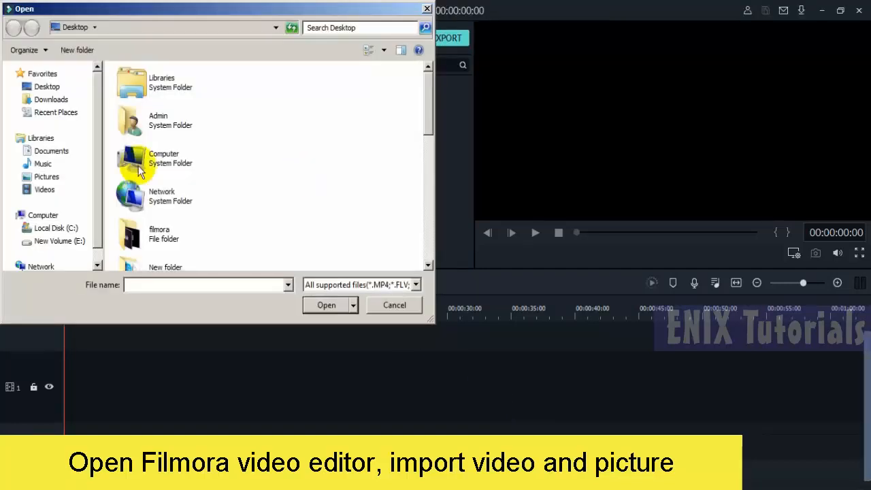
pyautogui.click(54, 99)
pyautogui.doubleClick(145, 206)
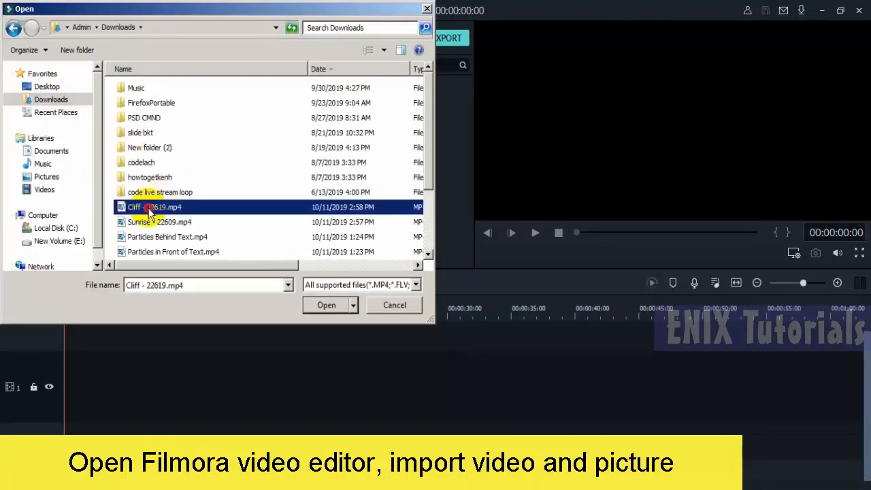
# - Import pic1.jpg and PIC2.jpg from the Desktop into the project media
pyautogui.rightClick(285, 142)
pyautogui.click(306, 147)
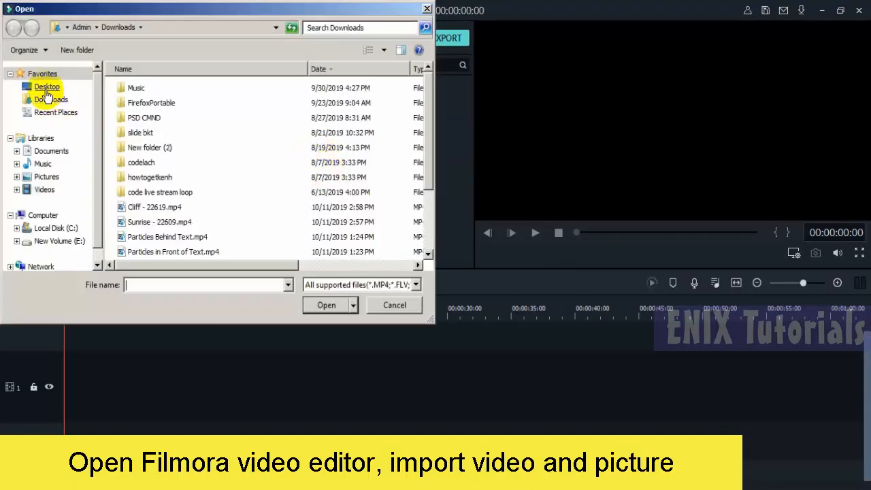
pyautogui.click(44, 87)
pyautogui.moveTo(424, 125); pyautogui.dragTo(427, 248)
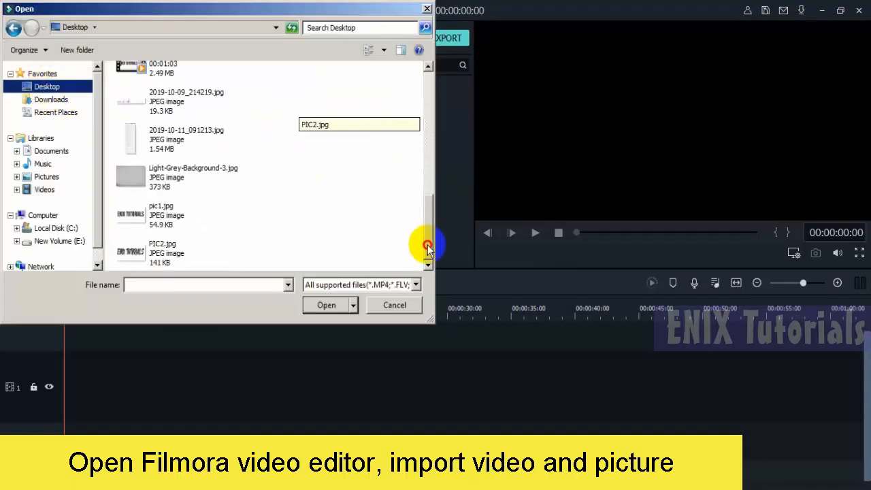
pyautogui.click(243, 222)
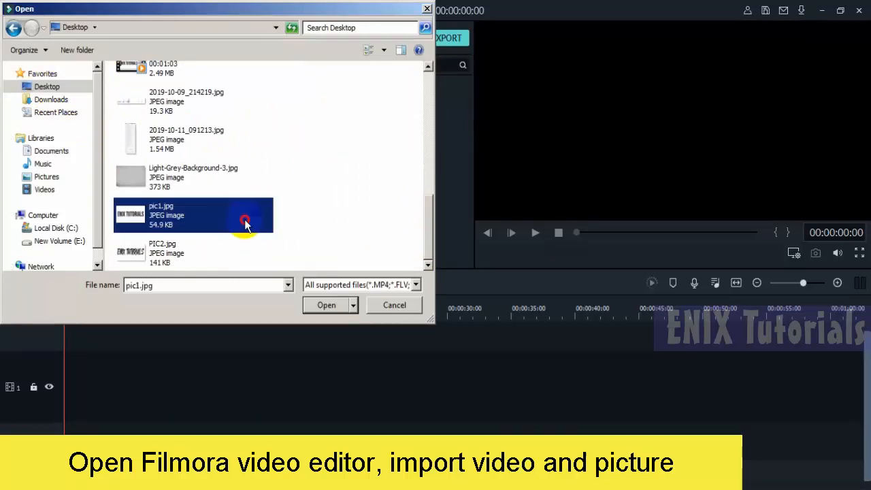
pyautogui.keyDown('shift'); pyautogui.click(158, 269); pyautogui.keyUp('shift')
pyautogui.click(312, 302)
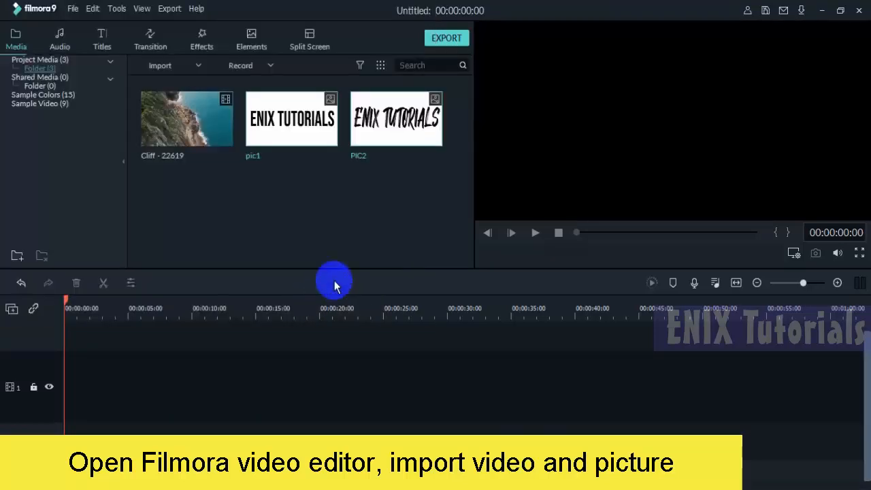
# - Add the Cliff - 22619 video to the first timeline track
pyautogui.click(195, 131)
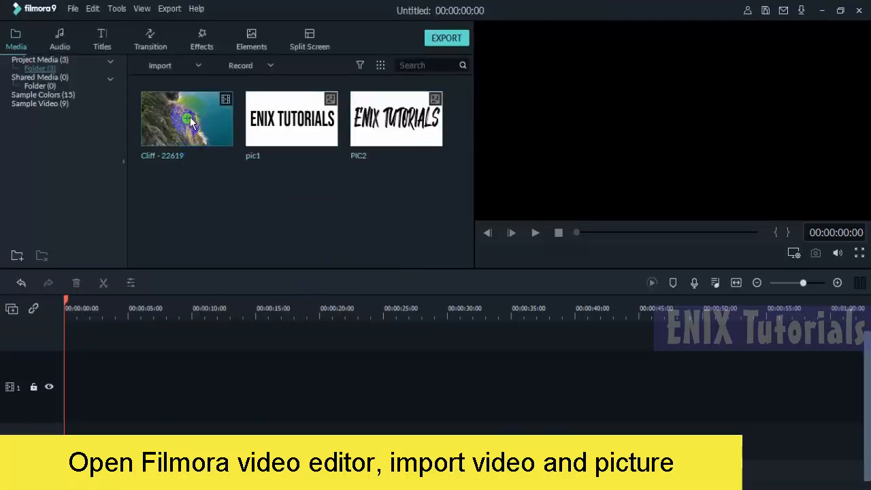
pyautogui.click(188, 118)
pyautogui.click(452, 266)
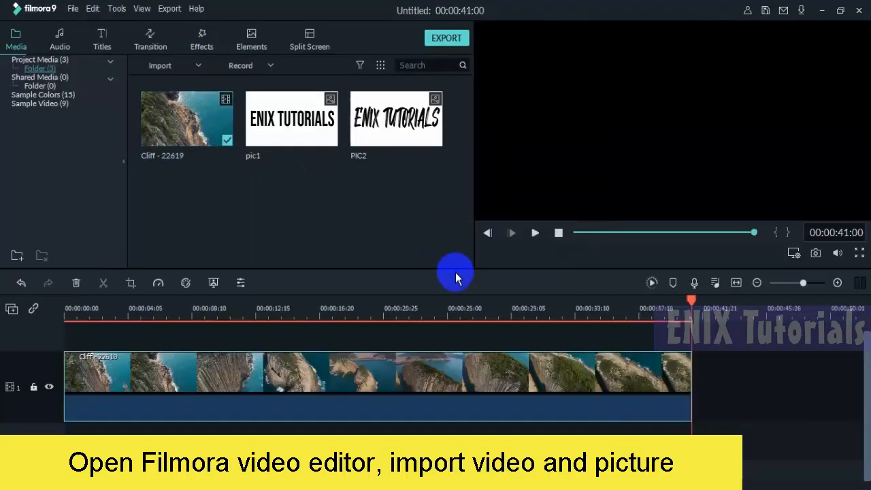
# - Place pic1 at the start of track 2 above the cliff video and extend it to nearly half the video's length
pyautogui.moveTo(84, 311); pyautogui.dragTo(40, 311)
pyautogui.scroll(1, 183, 337)
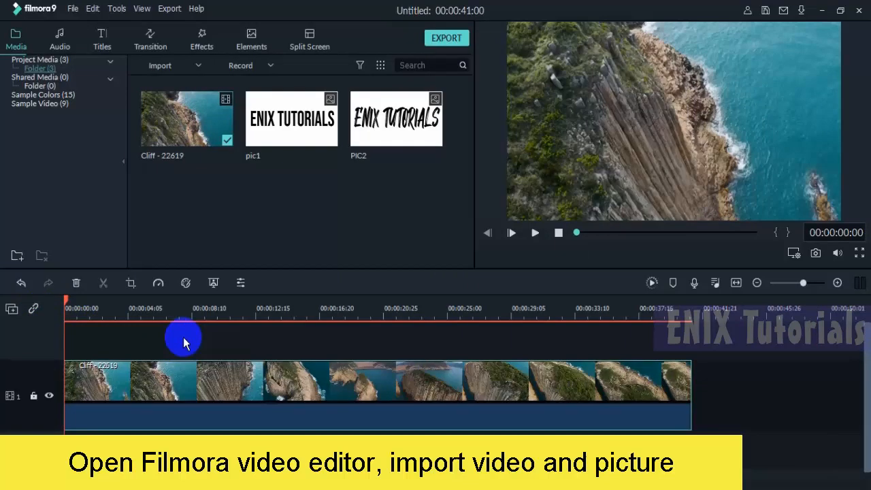
pyautogui.moveTo(311, 107); pyautogui.dragTo(57, 353)
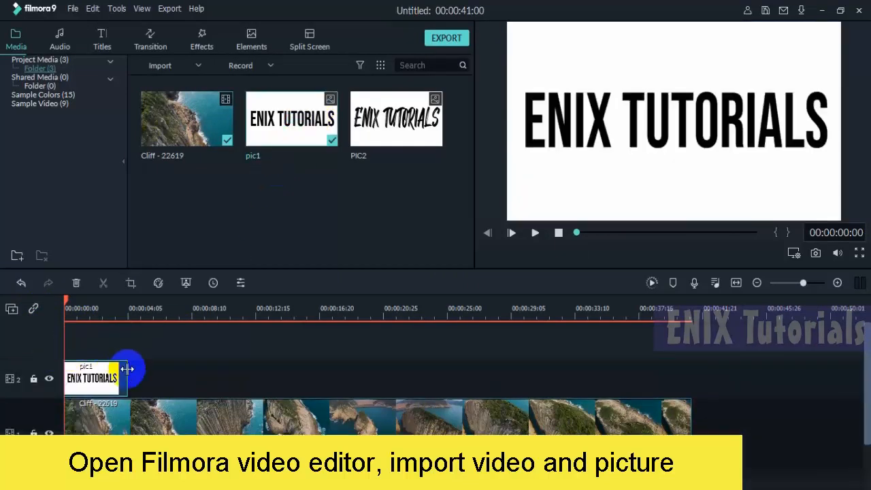
pyautogui.moveTo(128, 368); pyautogui.dragTo(334, 388)
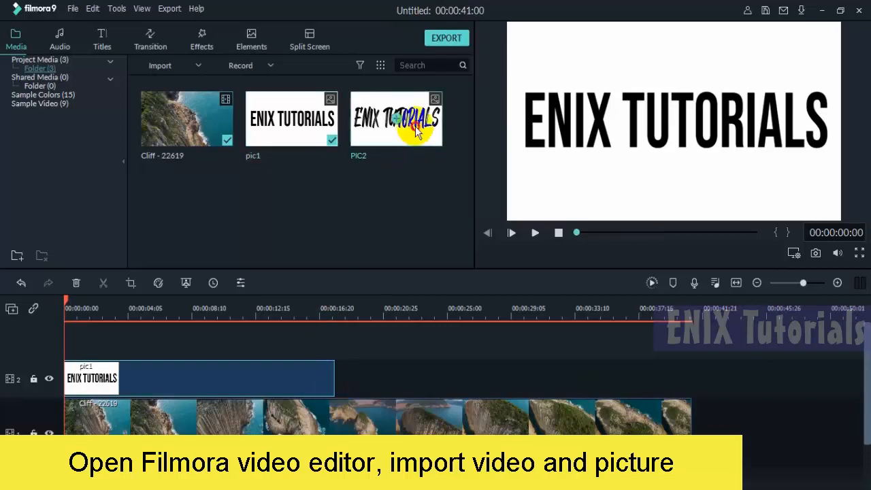
# - Place PIC2 after pic1 on track 2, close the gap between them, and stretch PIC2 to the end of the cliff video
pyautogui.moveTo(416, 133); pyautogui.dragTo(690, 379)
pyautogui.moveTo(385, 377); pyautogui.dragTo(362, 381)
pyautogui.click(334, 379)
pyautogui.click(371, 379)
pyautogui.click(385, 380)
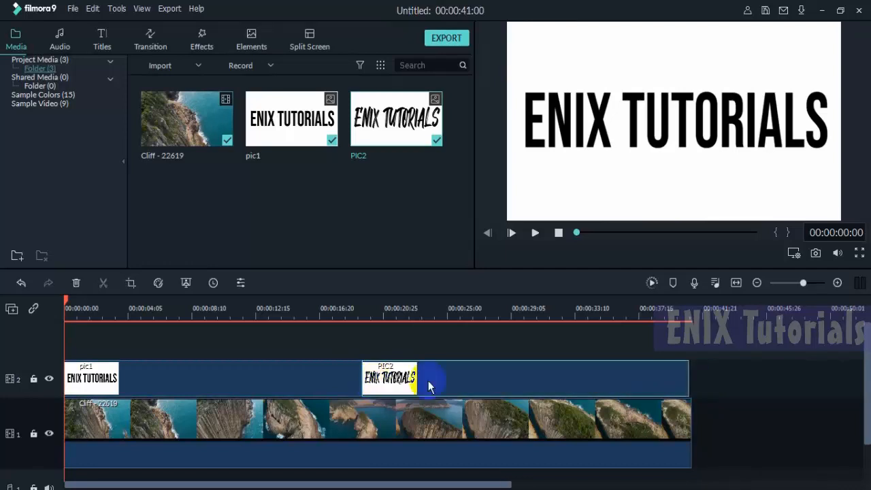
pyautogui.moveTo(690, 377); pyautogui.dragTo(692, 377)
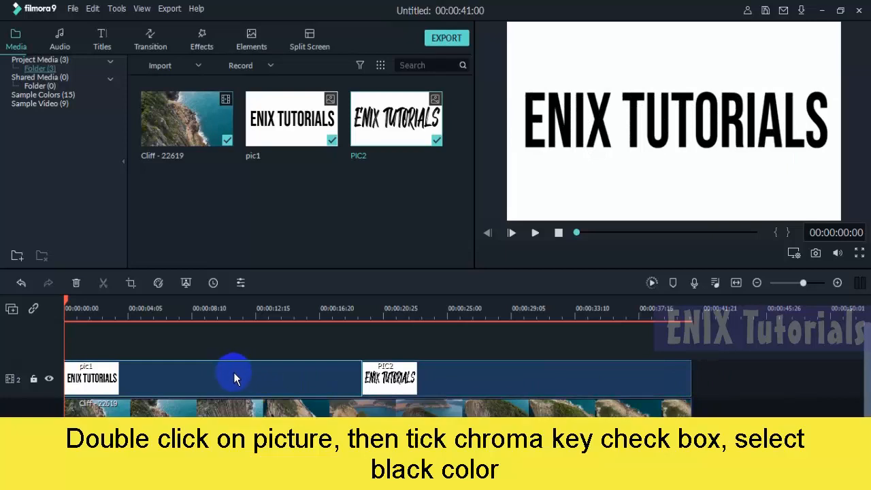
# - Enable Chroma Key on the pic1 clip with black as the key color and apply it
pyautogui.doubleClick(188, 374)
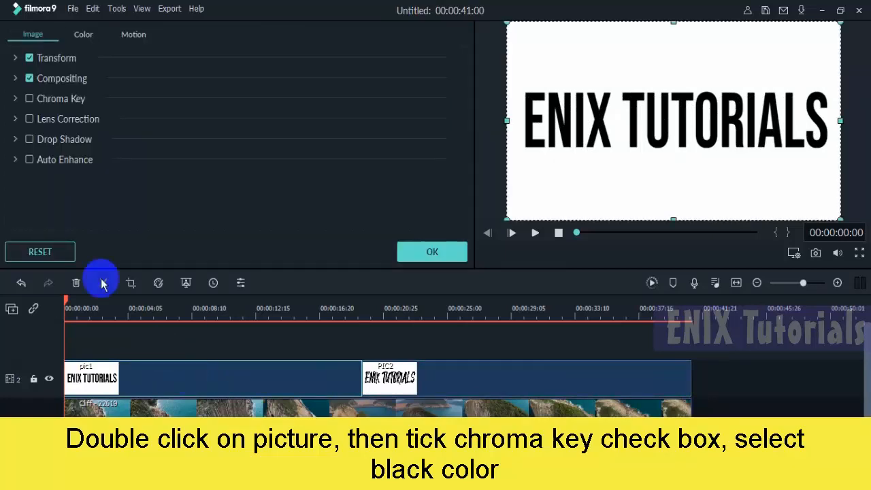
pyautogui.click(29, 99)
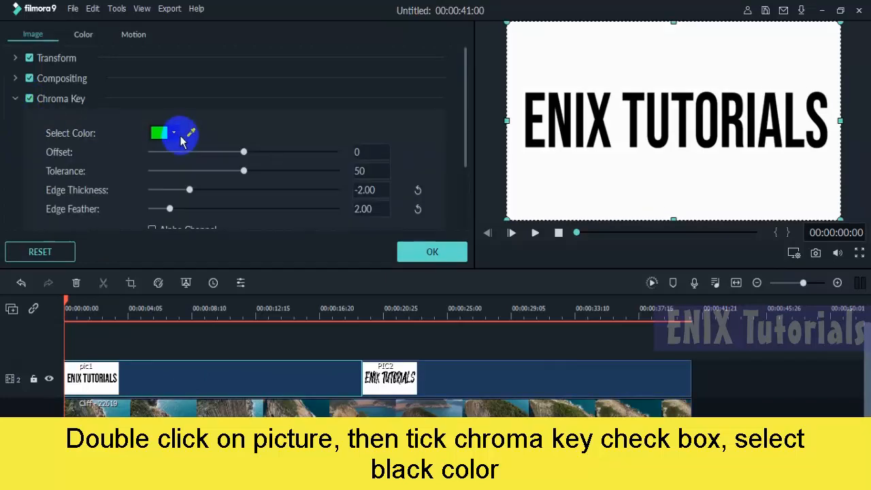
pyautogui.click(175, 133)
pyautogui.click(155, 195)
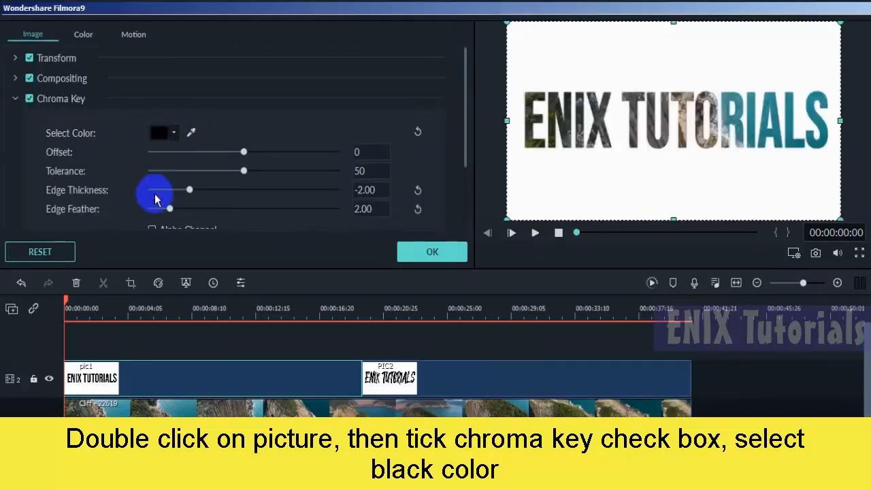
pyautogui.click(439, 251)
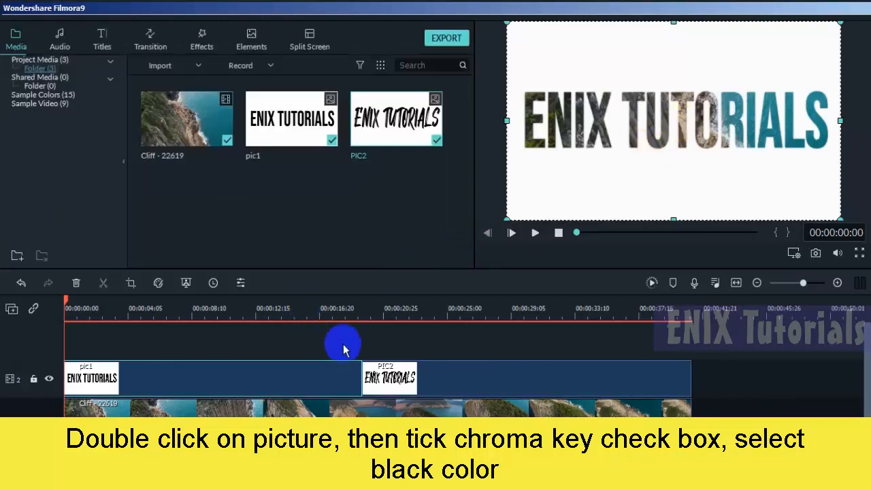
# - Enable Chroma Key on the PIC2 clip with black as the key color and apply it
pyautogui.click(537, 383)
pyautogui.doubleClick(546, 381)
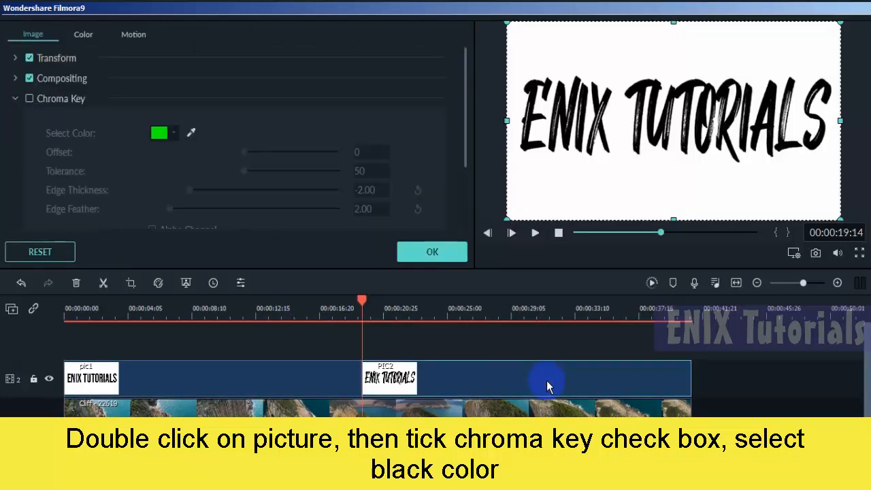
pyautogui.click(29, 100)
pyautogui.click(172, 134)
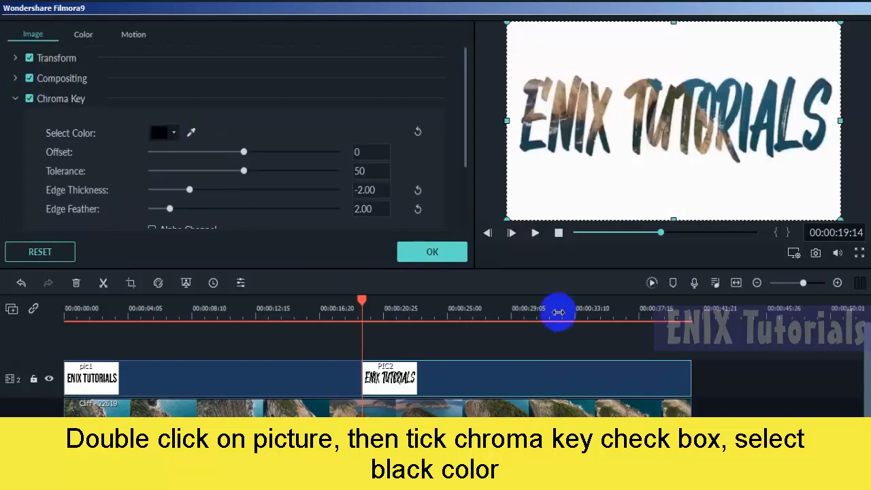
pyautogui.click(450, 252)
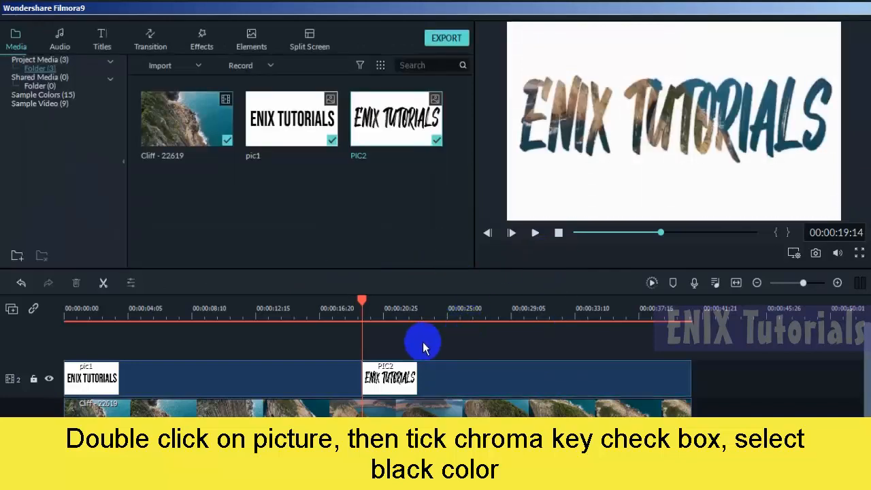
# - Play the timeline from the beginning to review the video showing through the text
pyautogui.click(46, 326)
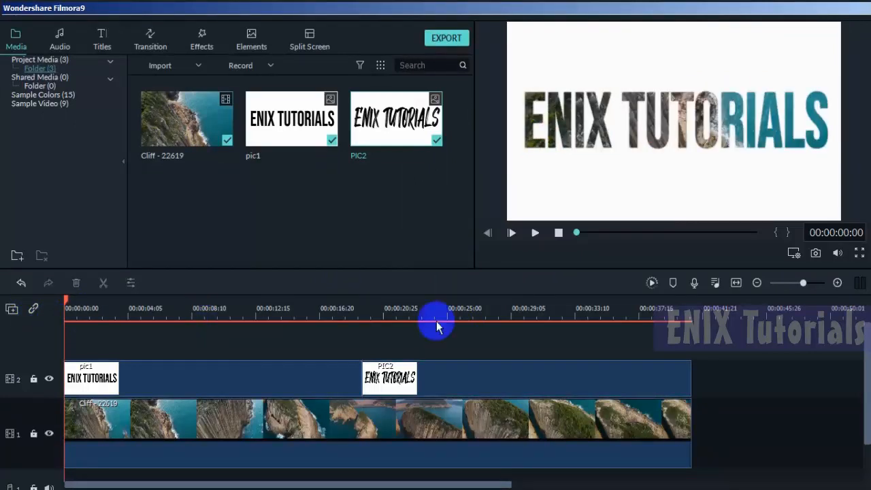
pyautogui.click(534, 233)
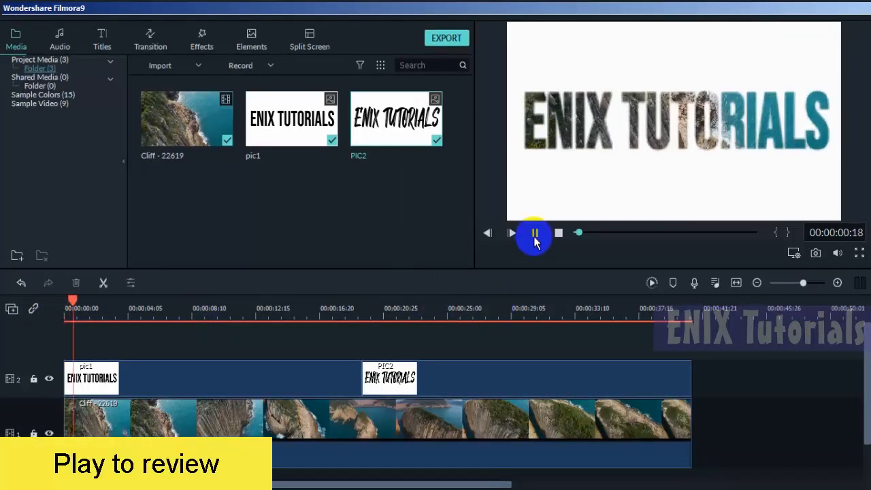